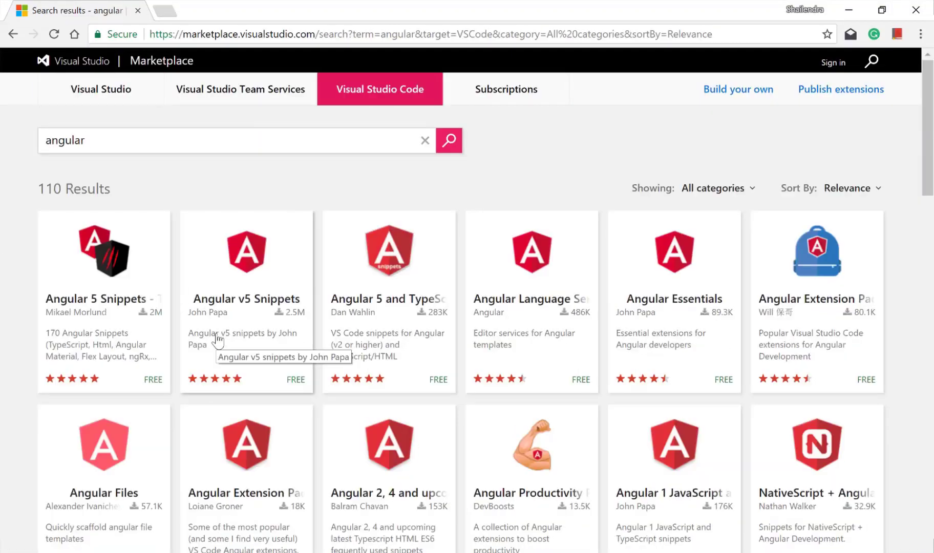
Step: View Angular v5 Snippets, Angular Language Service, Bootstrap 3 Snippets, HTML Snippets, then Path Intellisense details
left_click(236, 333)
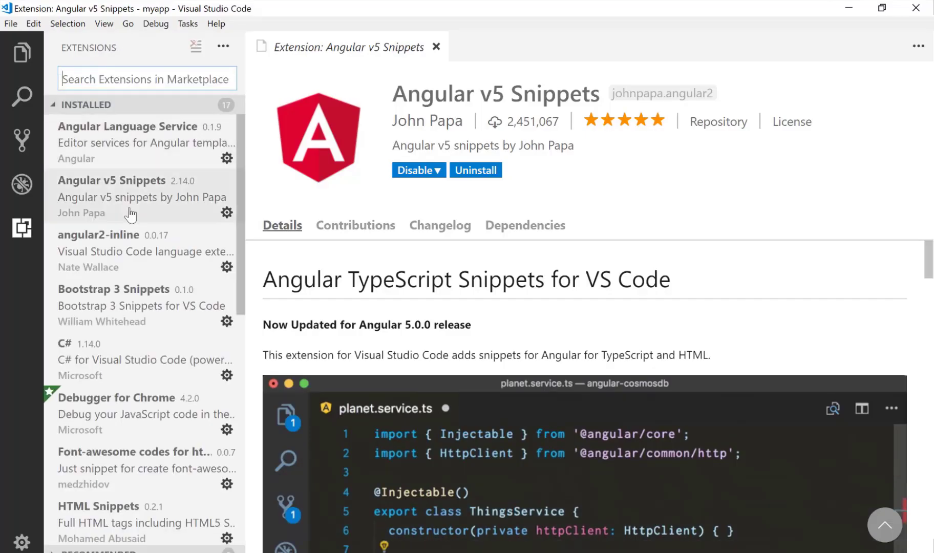
left_click(128, 142)
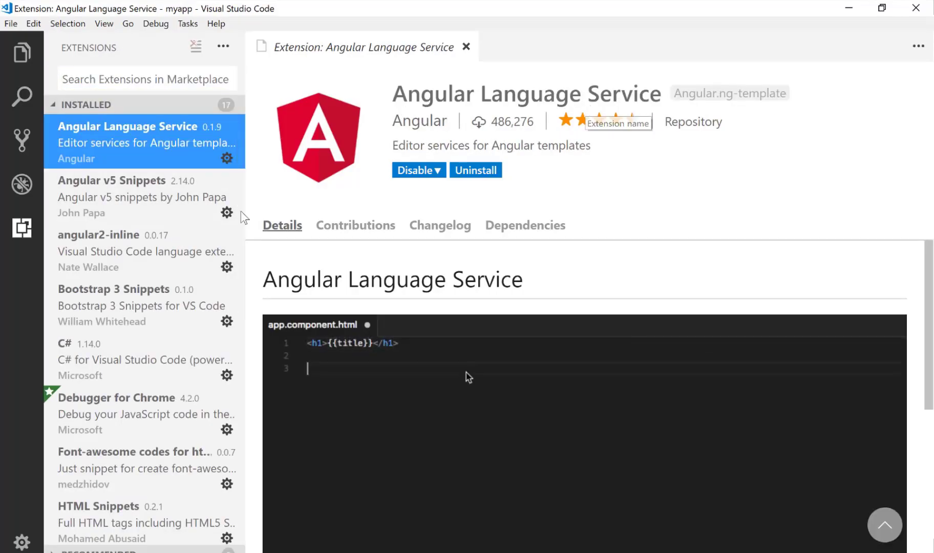
key("Down")
key("Down")
key("Down")
key("Down")
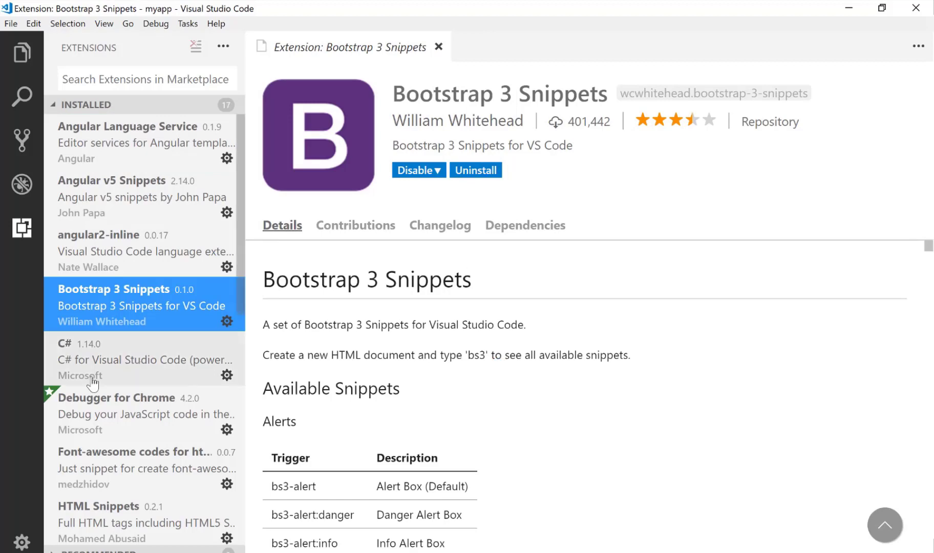
key("Down")
key("Down")
key("Down")
scroll(393, 487, "down", 5)
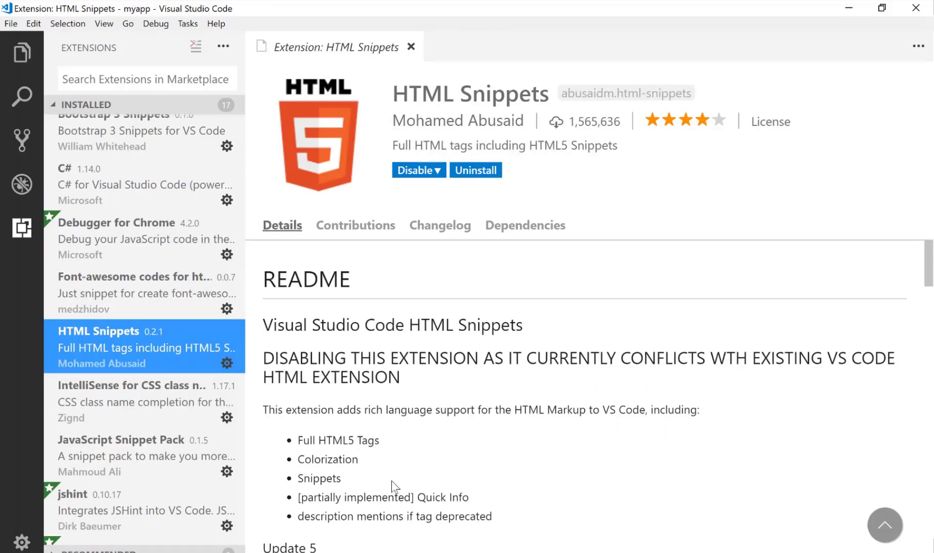
scroll(133, 500, "down", 3)
left_click(134, 501)
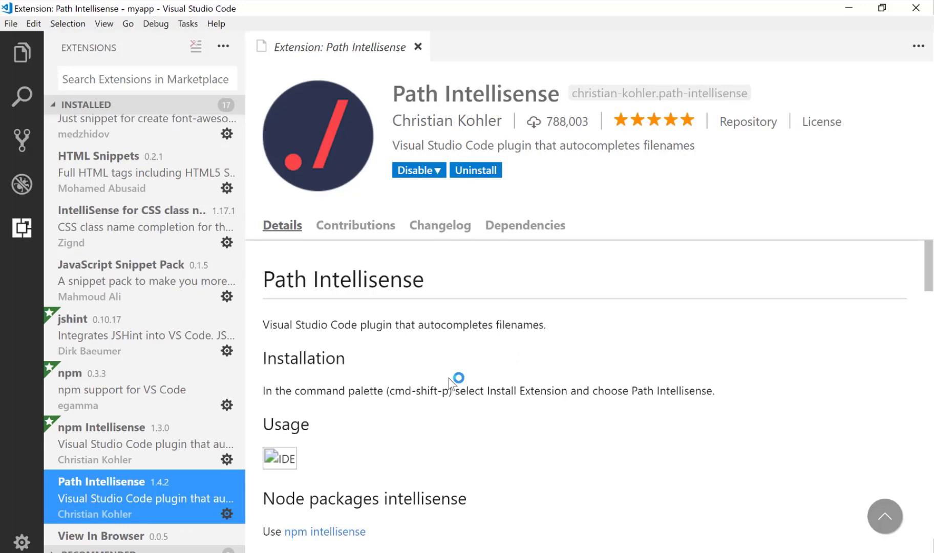
scroll(432, 395, "down", 5)
scroll(432, 395, "up", 5)
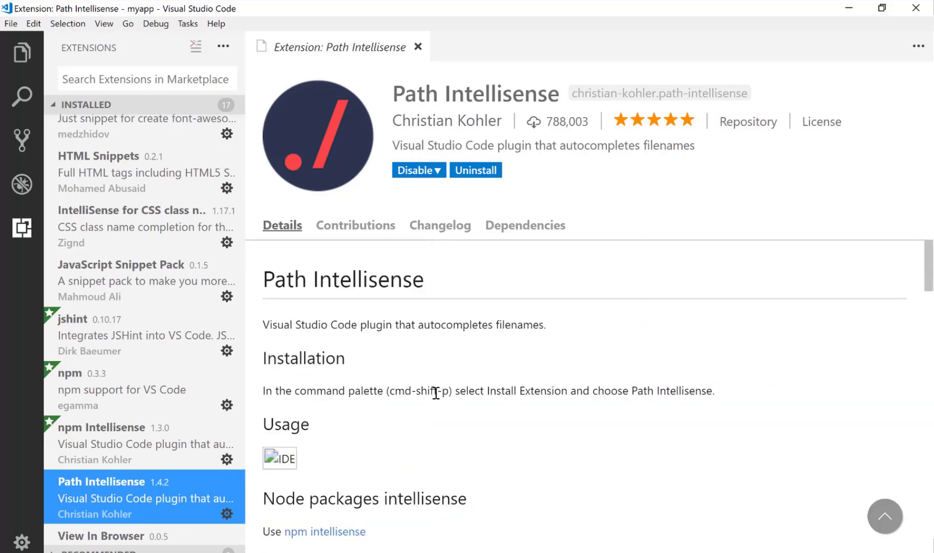